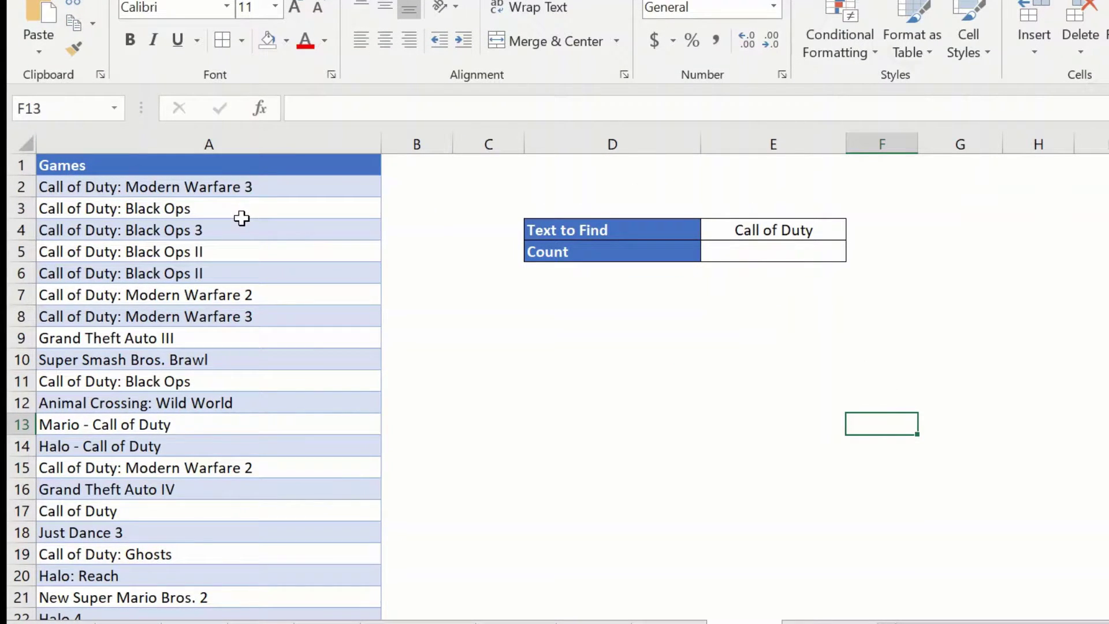
Step: Start a COUNTIF formula in cell E5
scroll(208, 323, "down", 6)
scroll(210, 317, "up", 6)
left_click(778, 252)
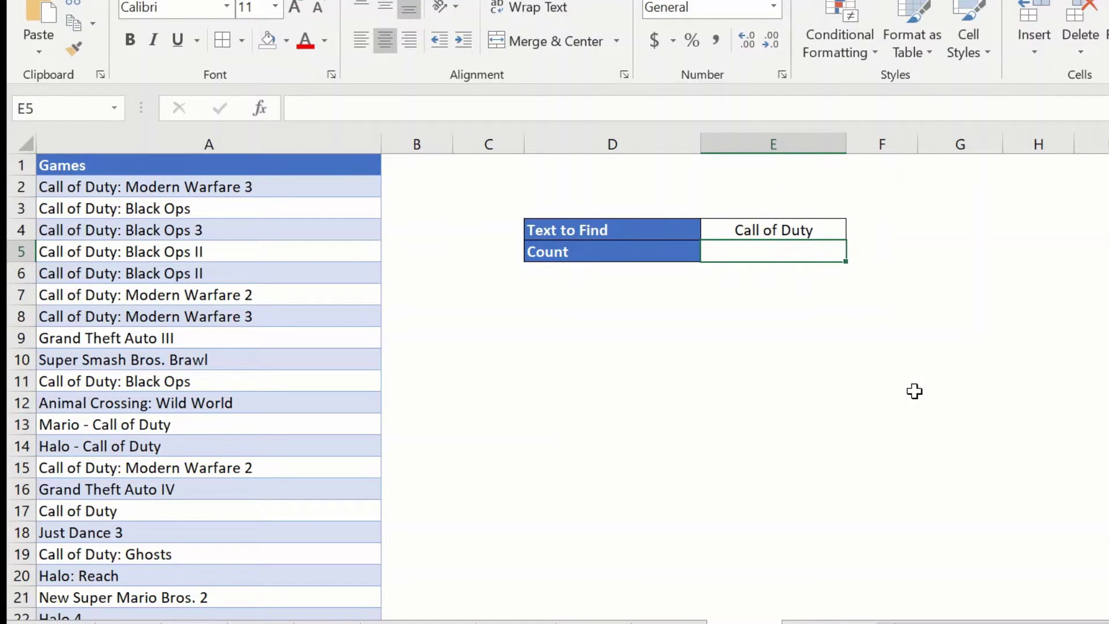
type("=count")
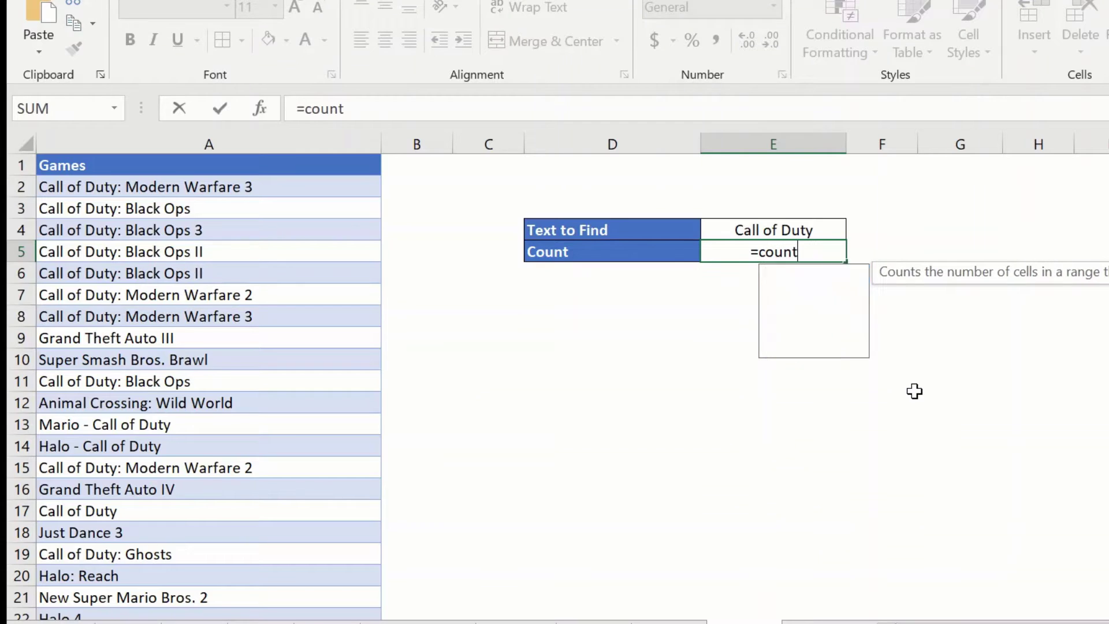
left_click(823, 334)
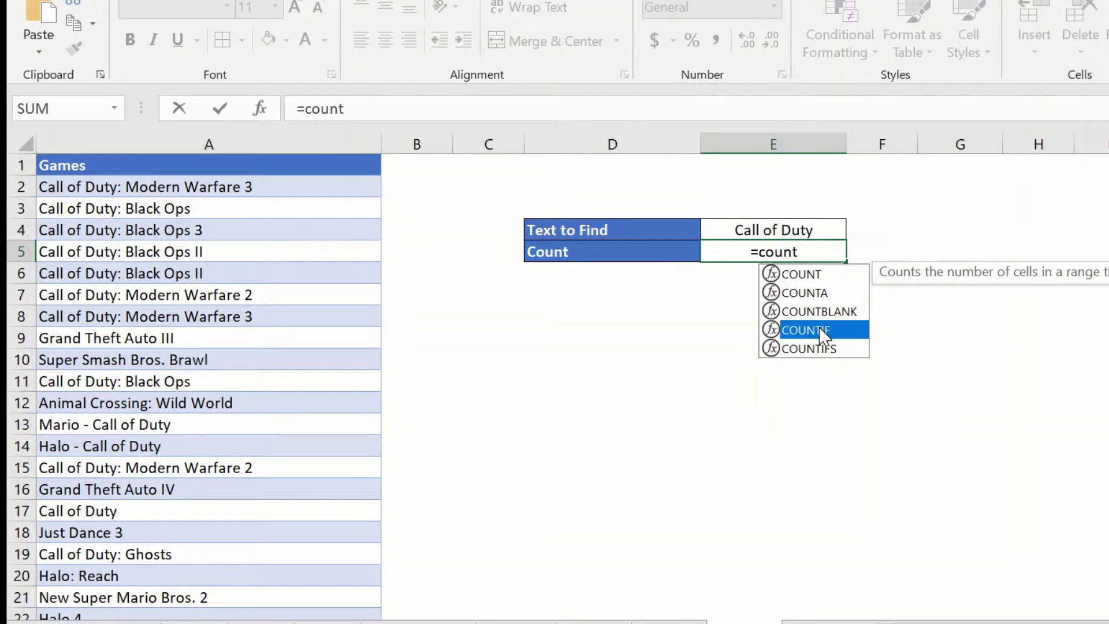
double_click(823, 330)
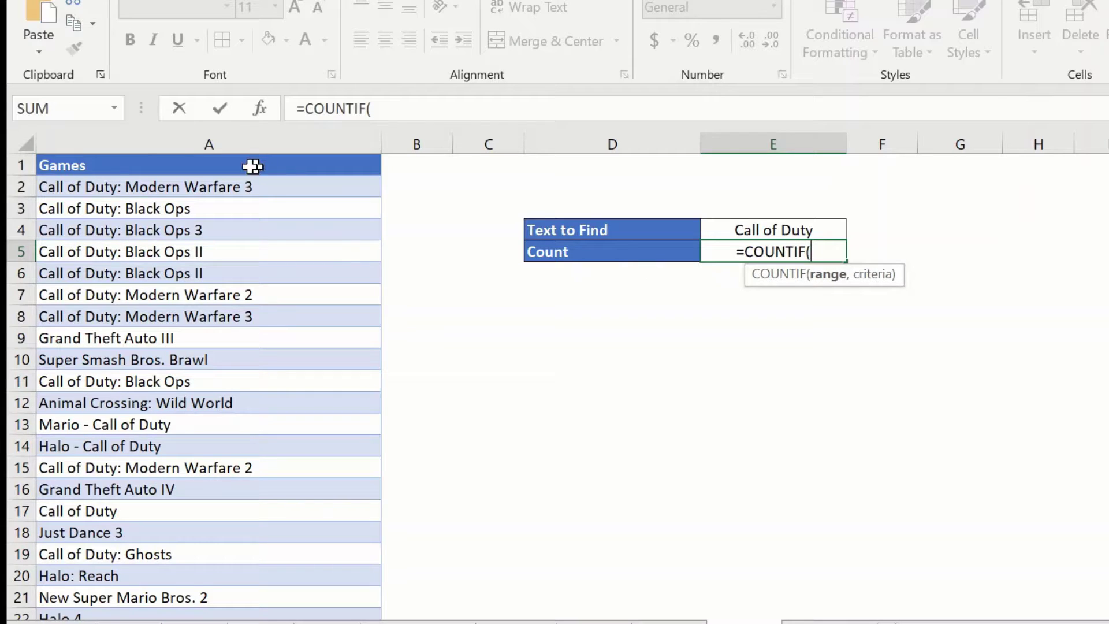
Step: Give COUNTIF the range A2:A30 and criteria cell E4, returning 1
left_click_drag(206, 186, 220, 574)
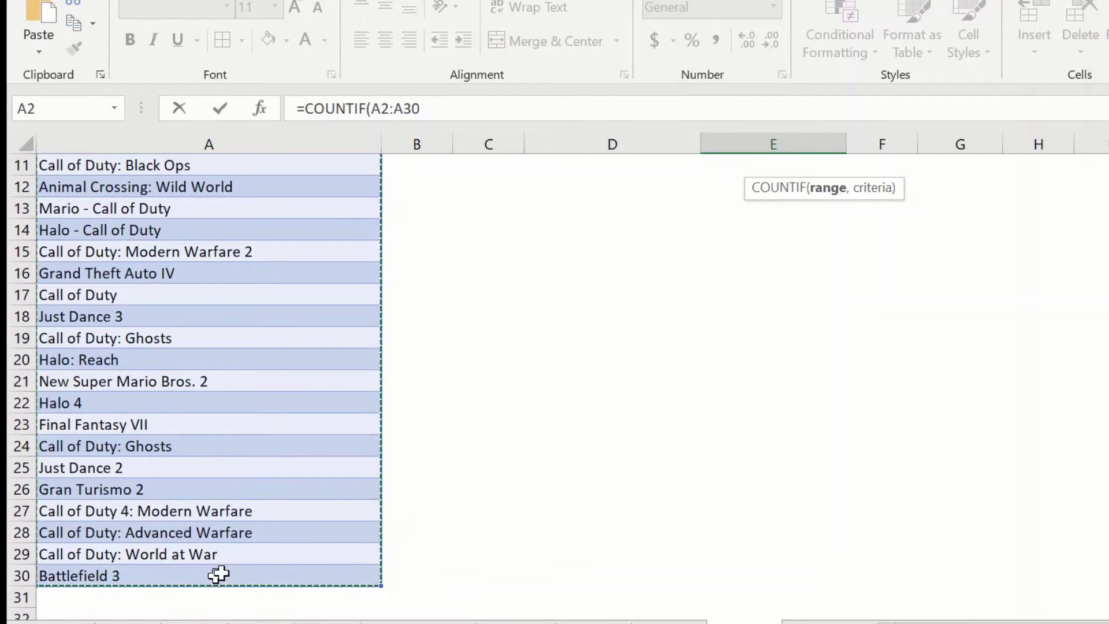
left_click(453, 107)
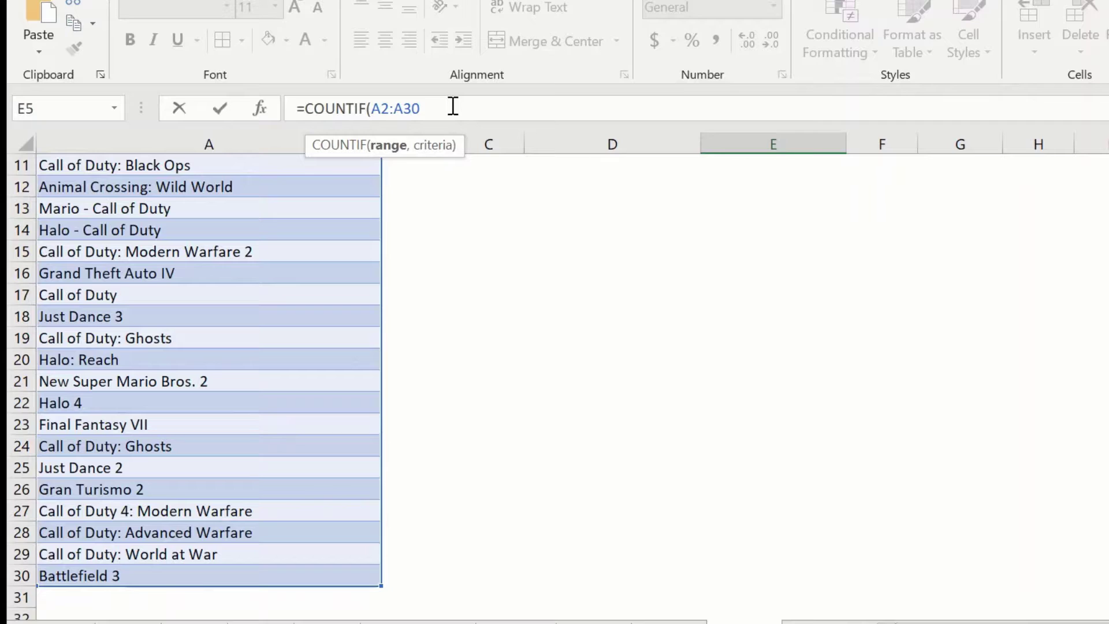
type(",")
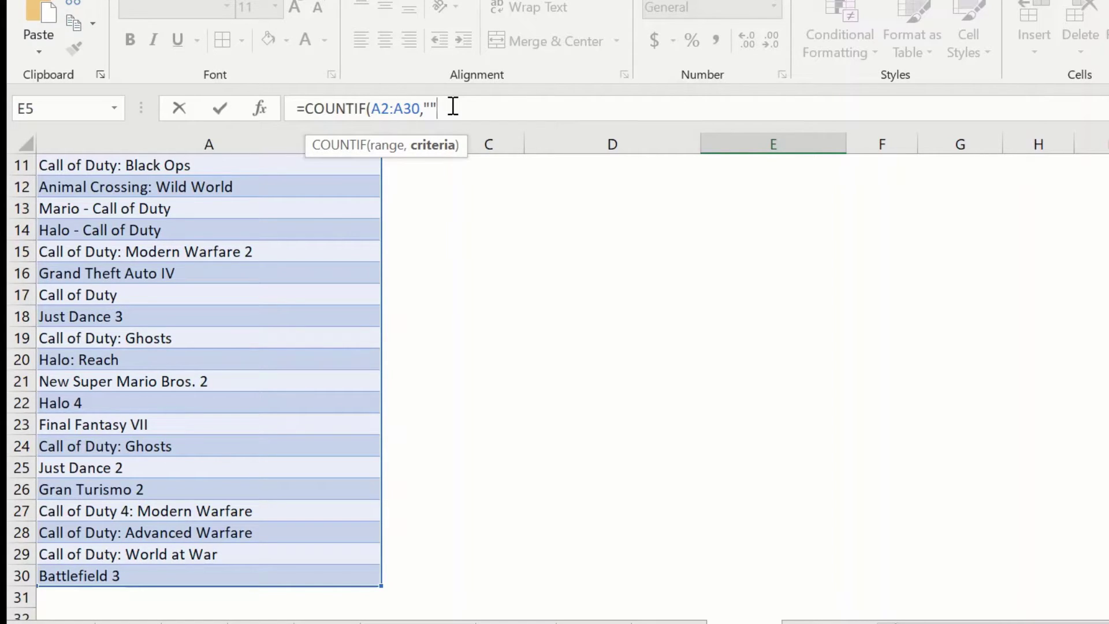
key("BackSpace")
key("BackSpace")
scroll(659, 267, "up", 3)
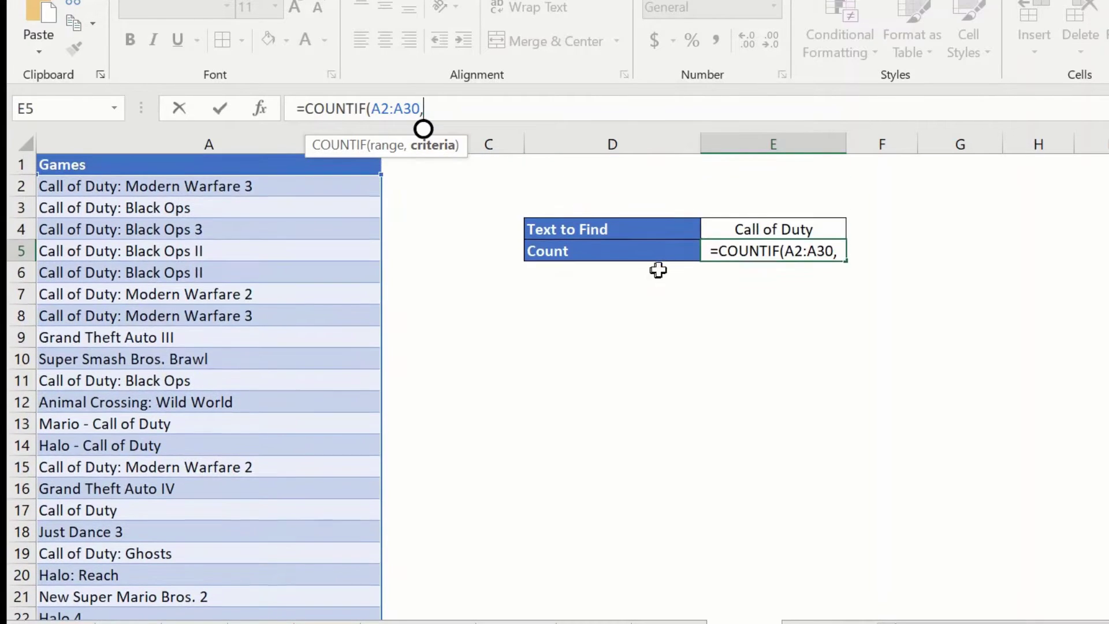
left_click(726, 230)
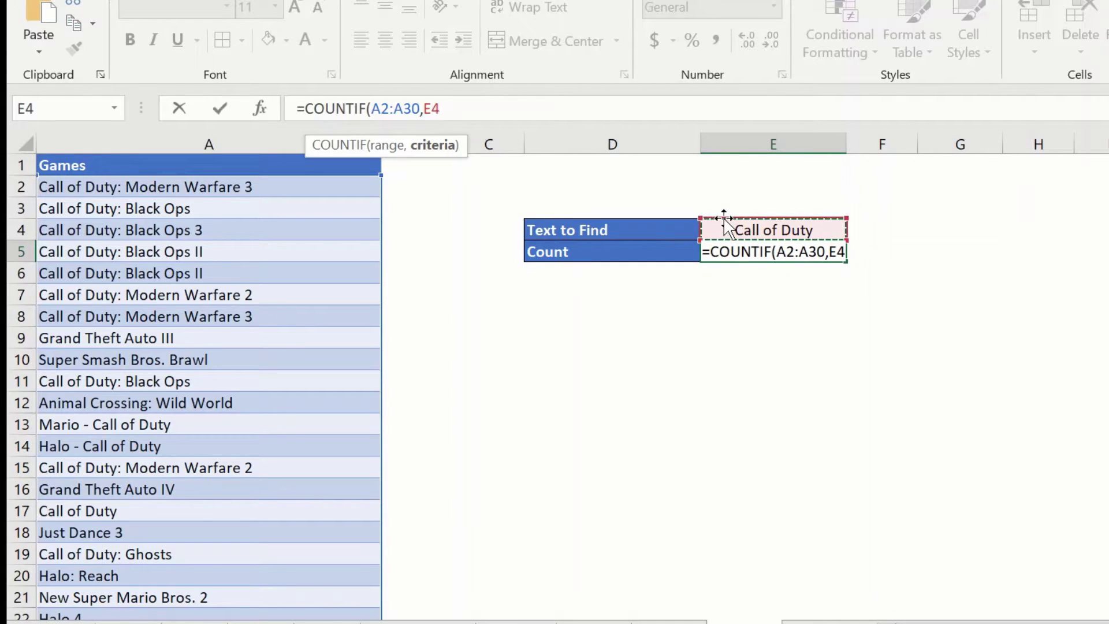
type(")")
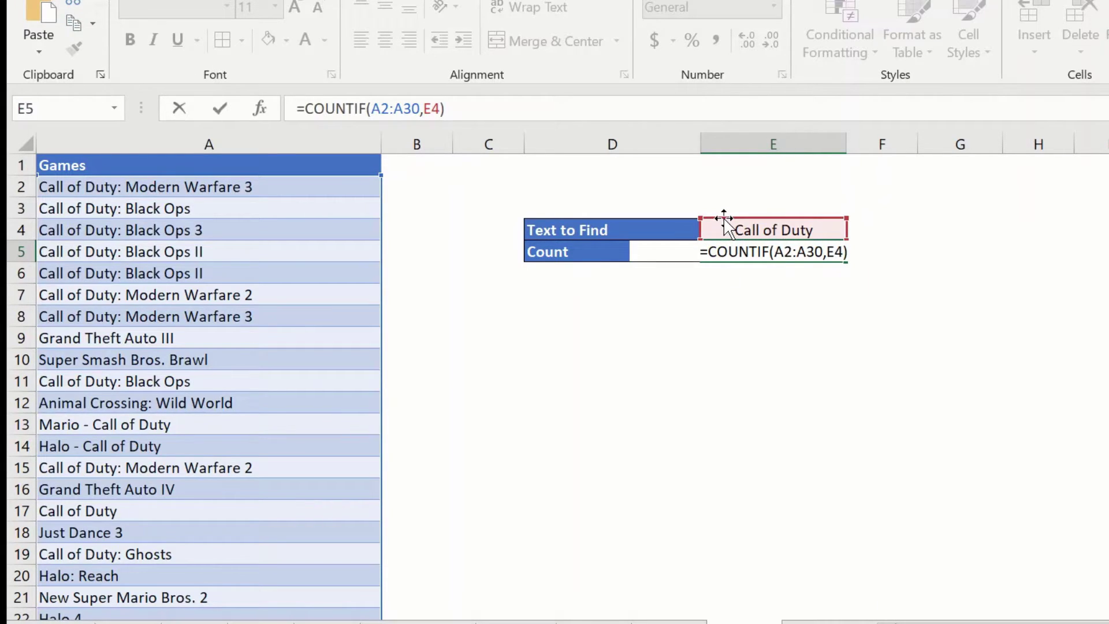
key("Return")
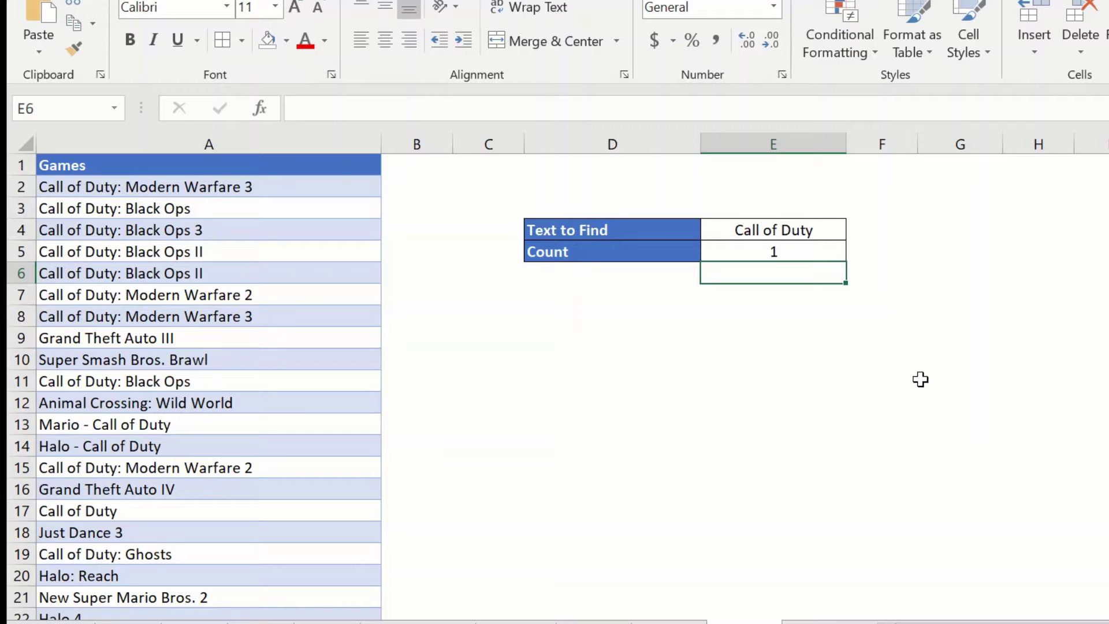
Step: Review the game titles and E5's formula, then select its E4 reference in the formula bar
left_click_drag(156, 189, 157, 572)
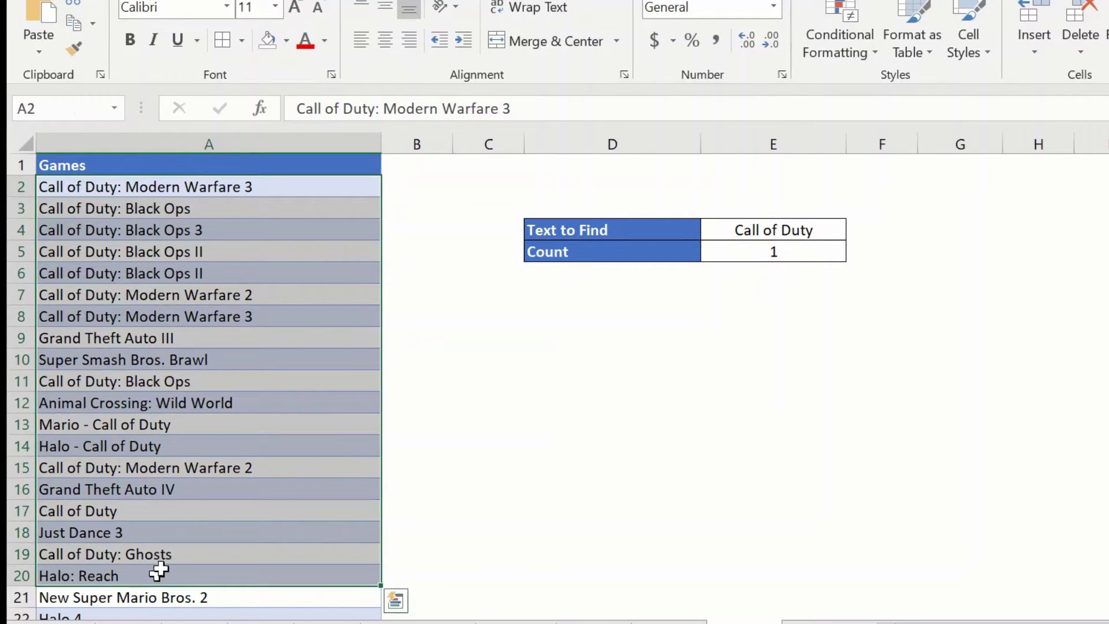
left_click(461, 401)
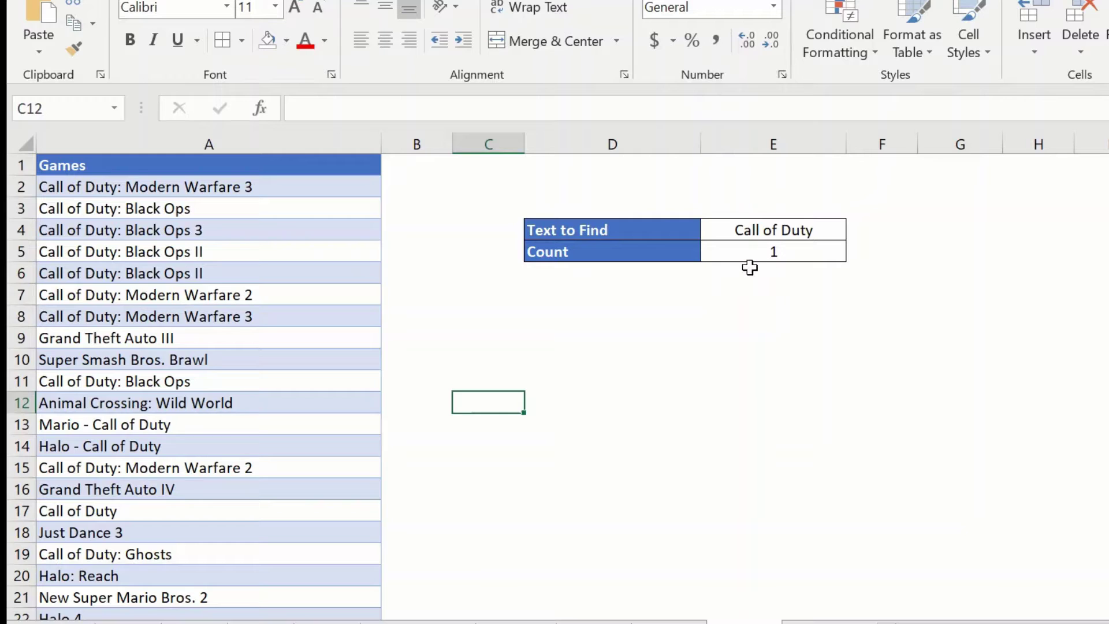
left_click(756, 251)
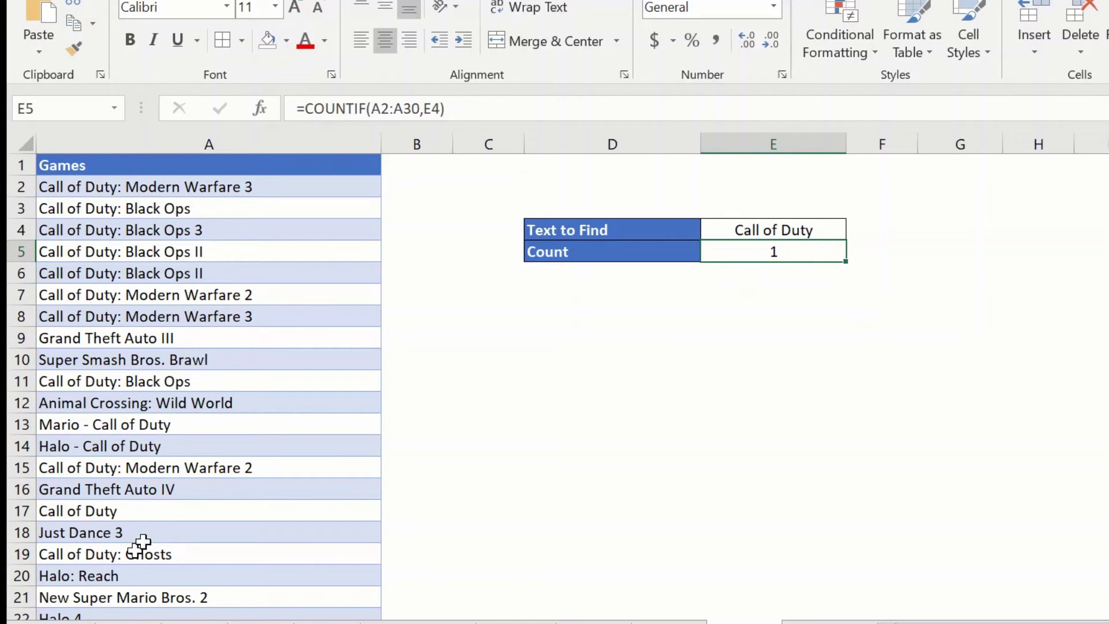
left_click(157, 508)
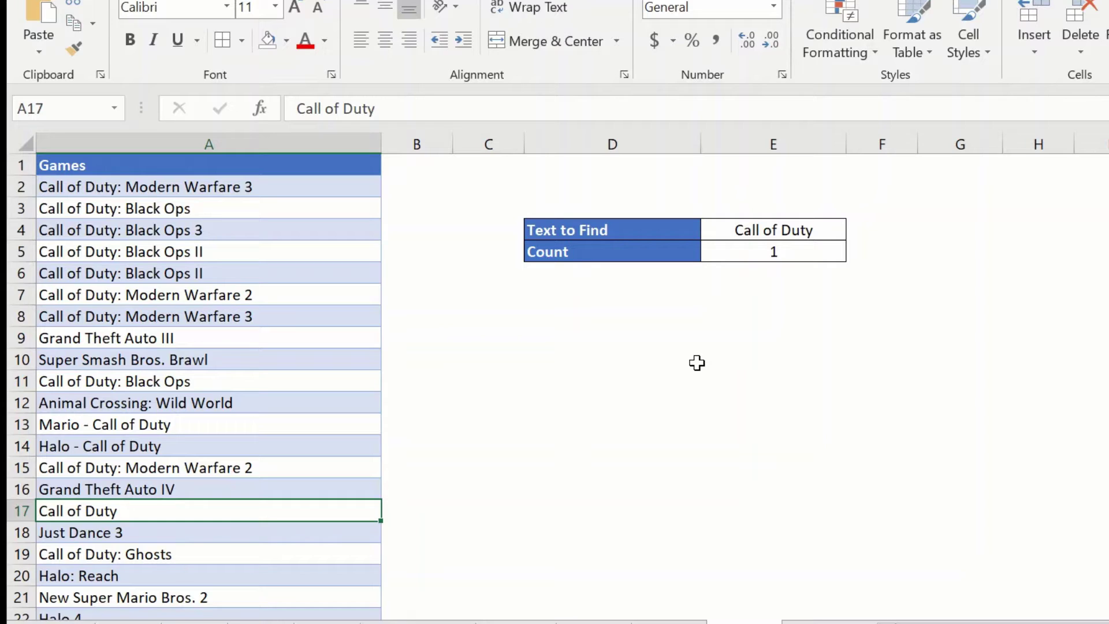
left_click(807, 252)
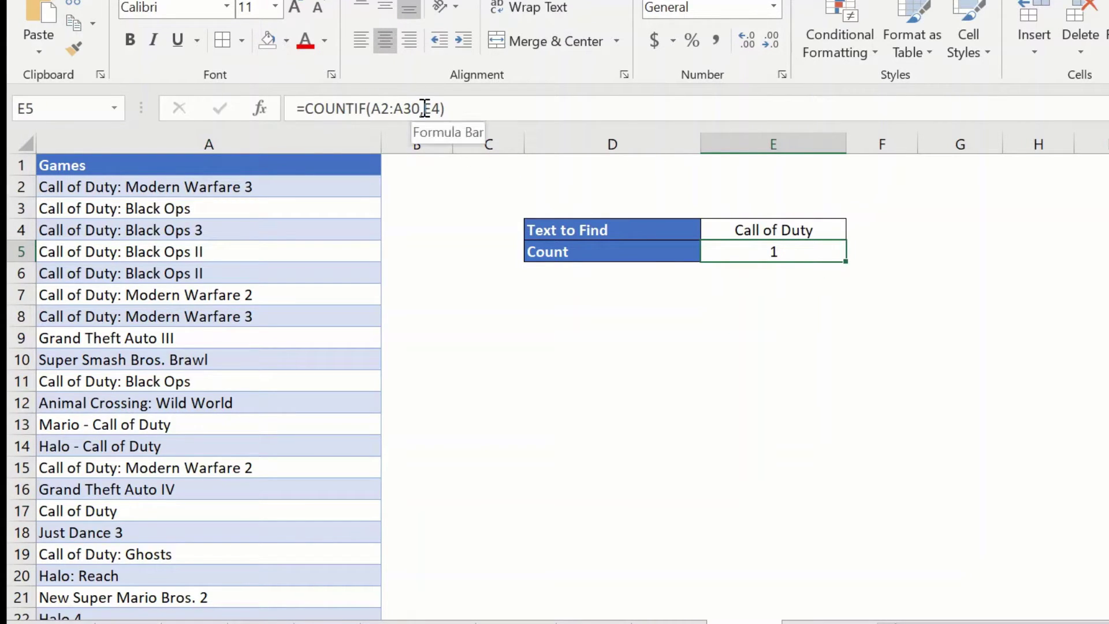
left_click_drag(423, 109, 441, 109)
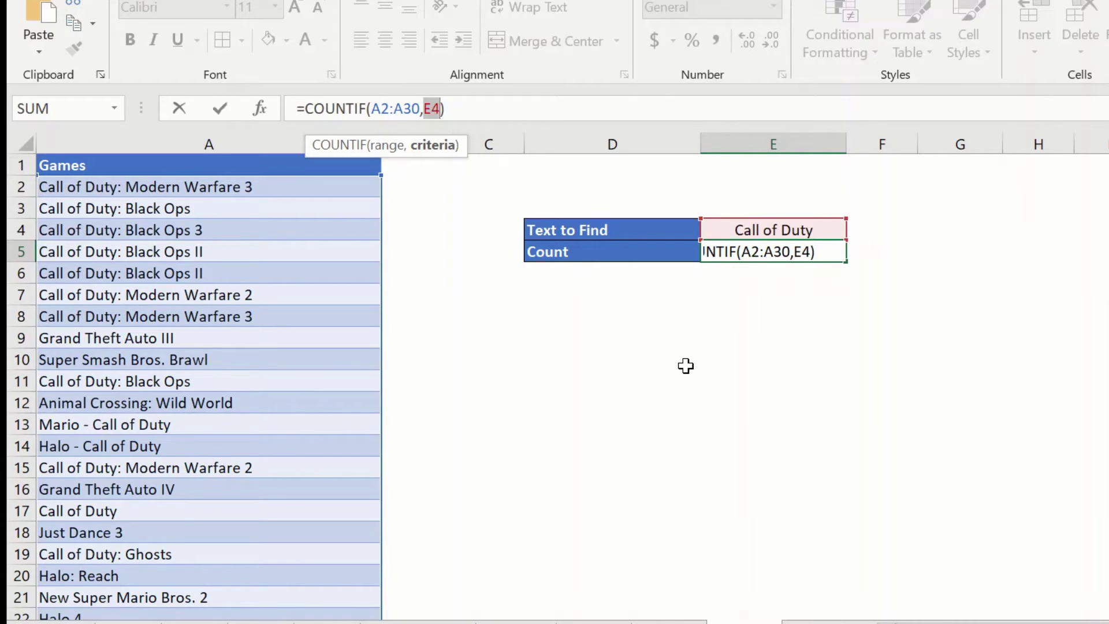
Step: Replace the E4 criteria with "Call of Duty*" so E5 shows 15 matches
type("\"\"")
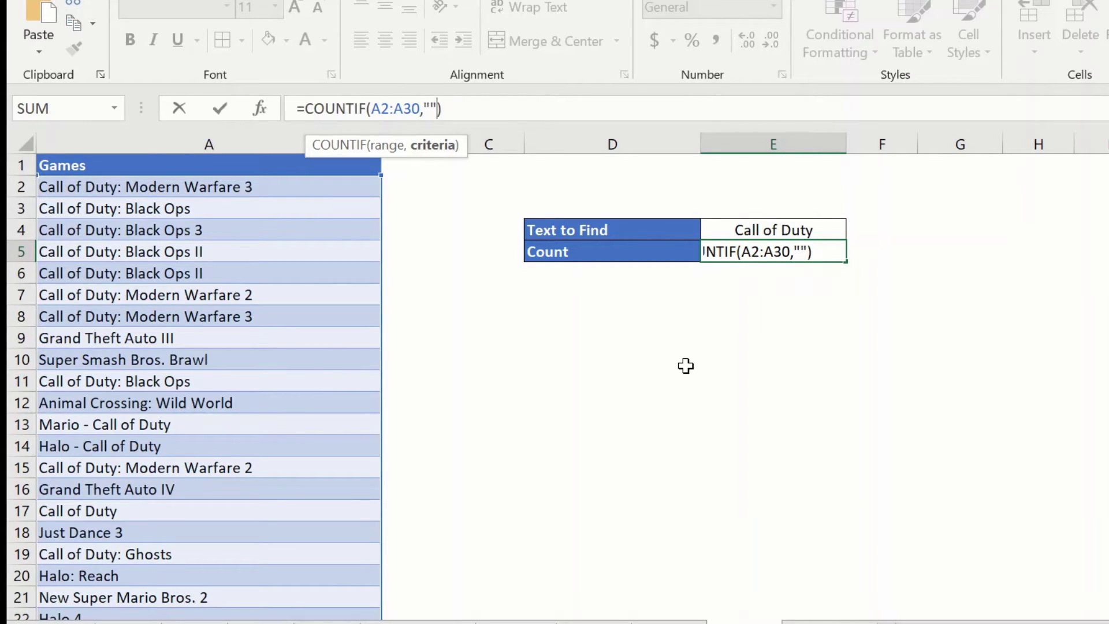
left_click(429, 110)
type("Call")
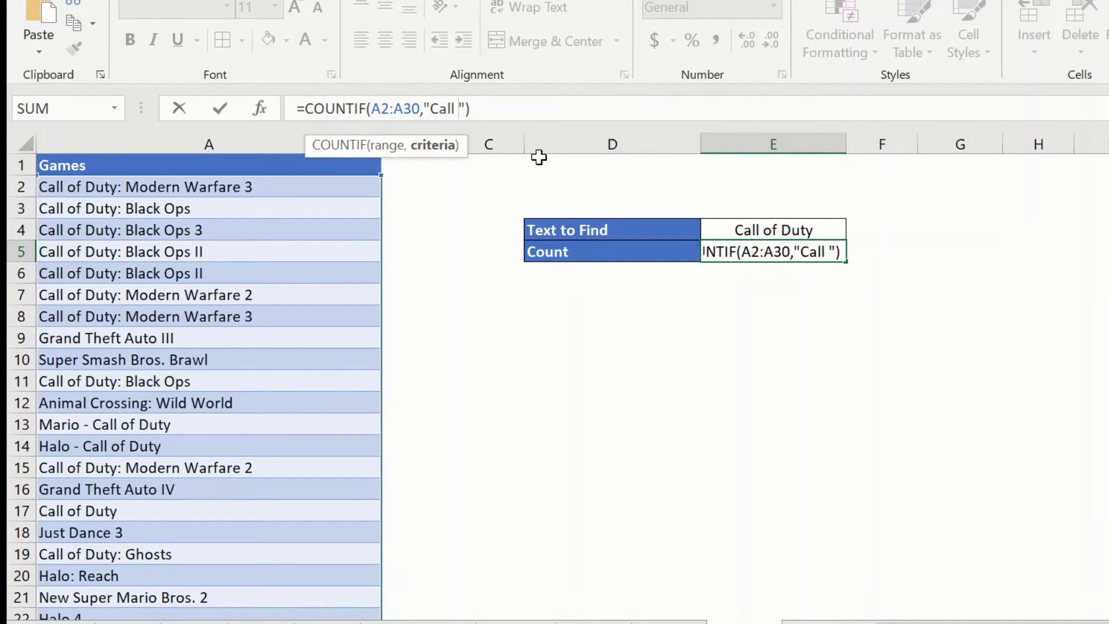
type(" of Du")
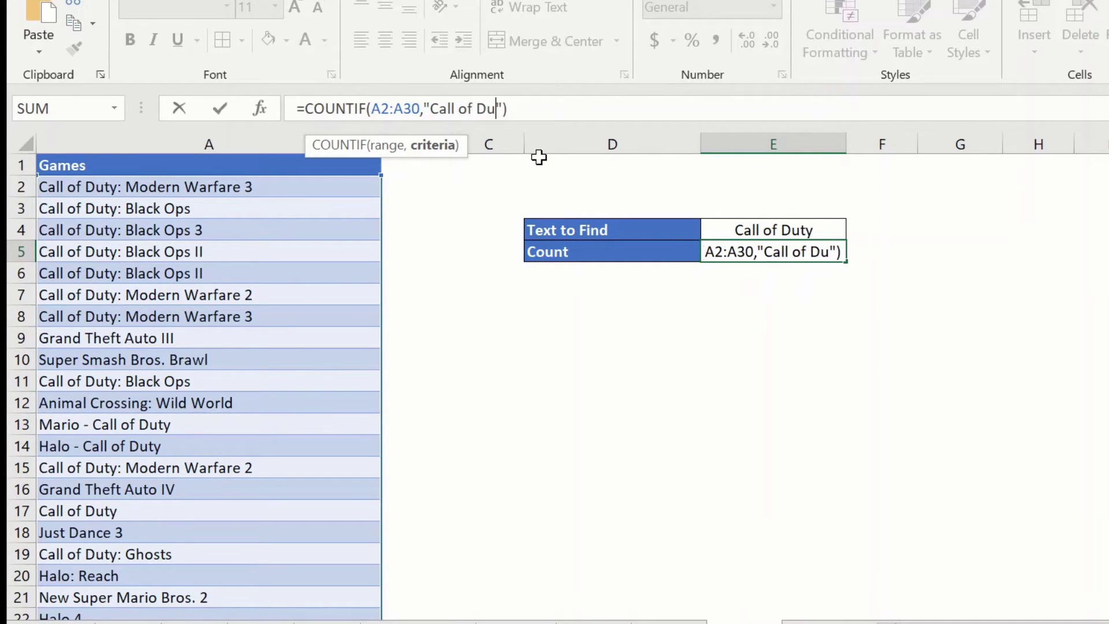
type("ty*")
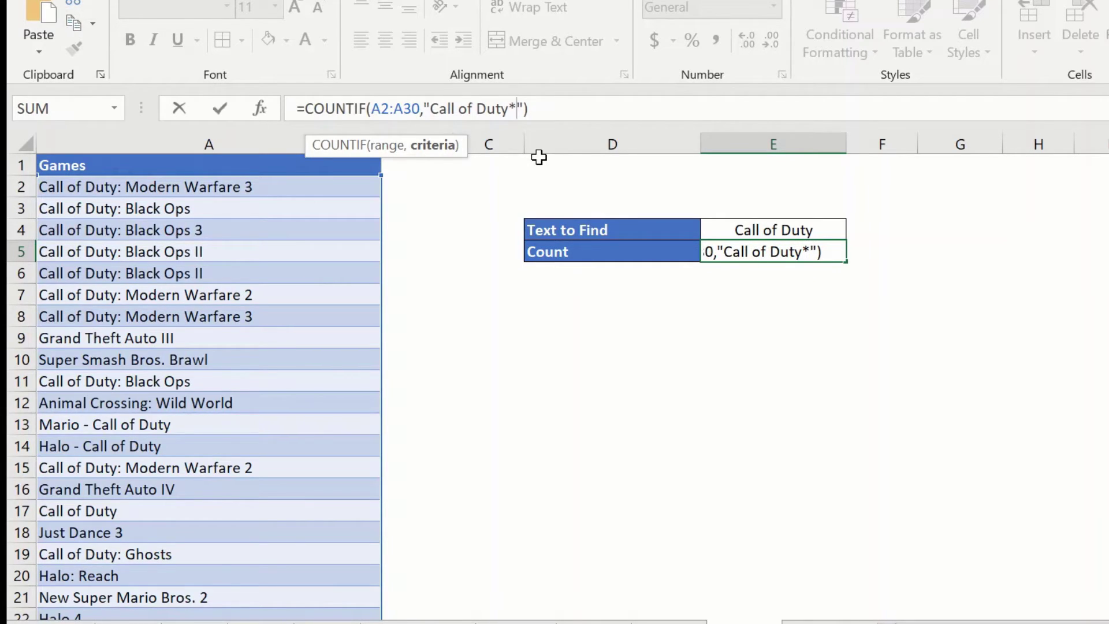
key("Return")
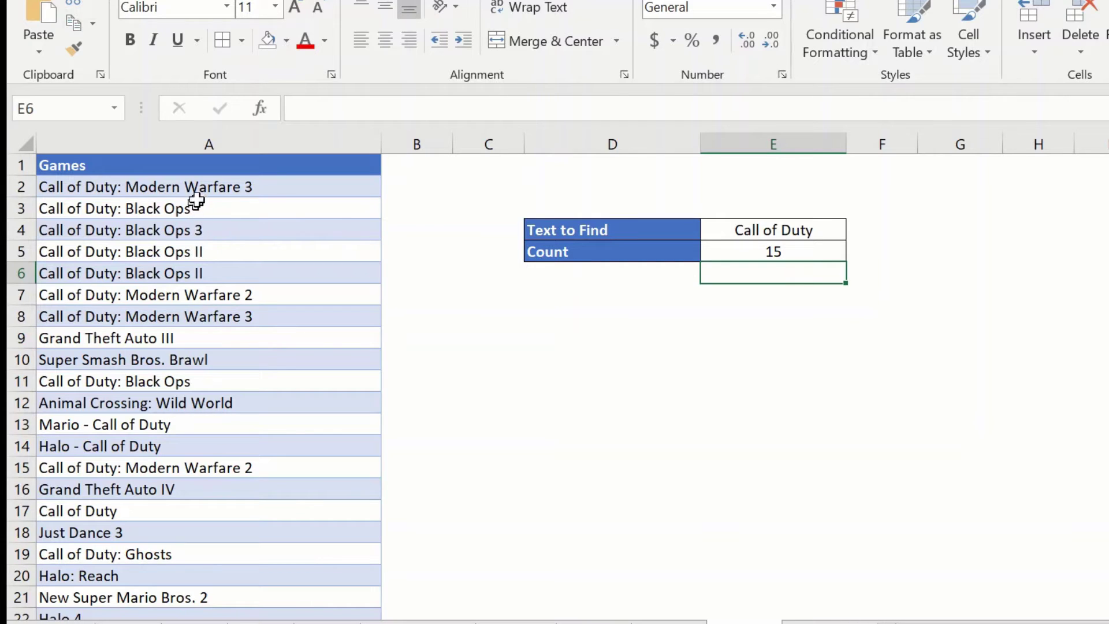
left_click(789, 242)
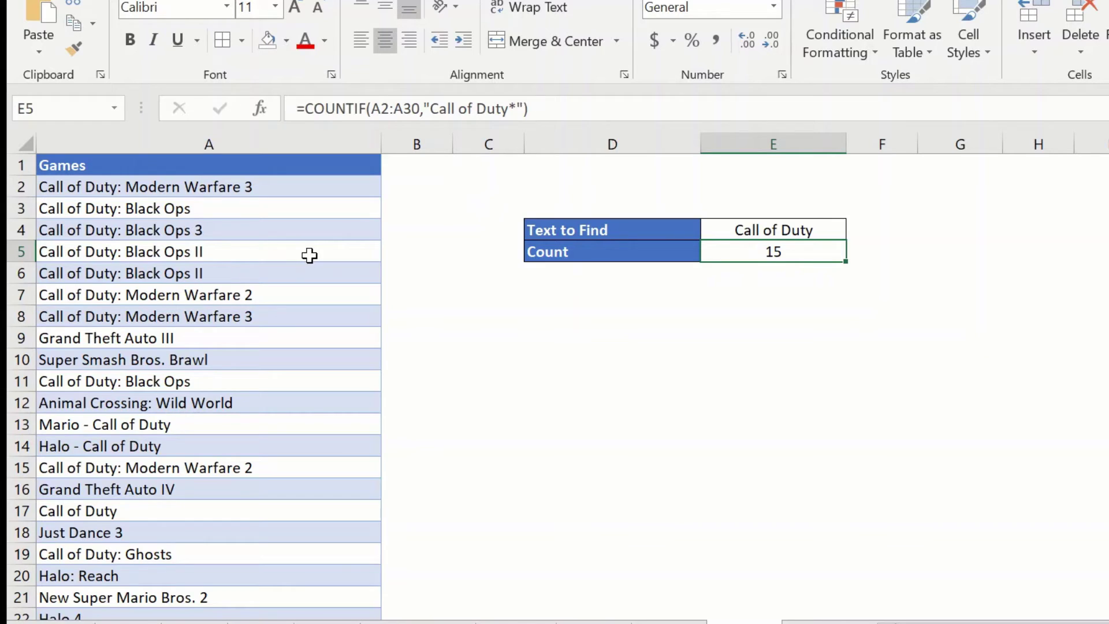
left_click(110, 429)
left_click(116, 447)
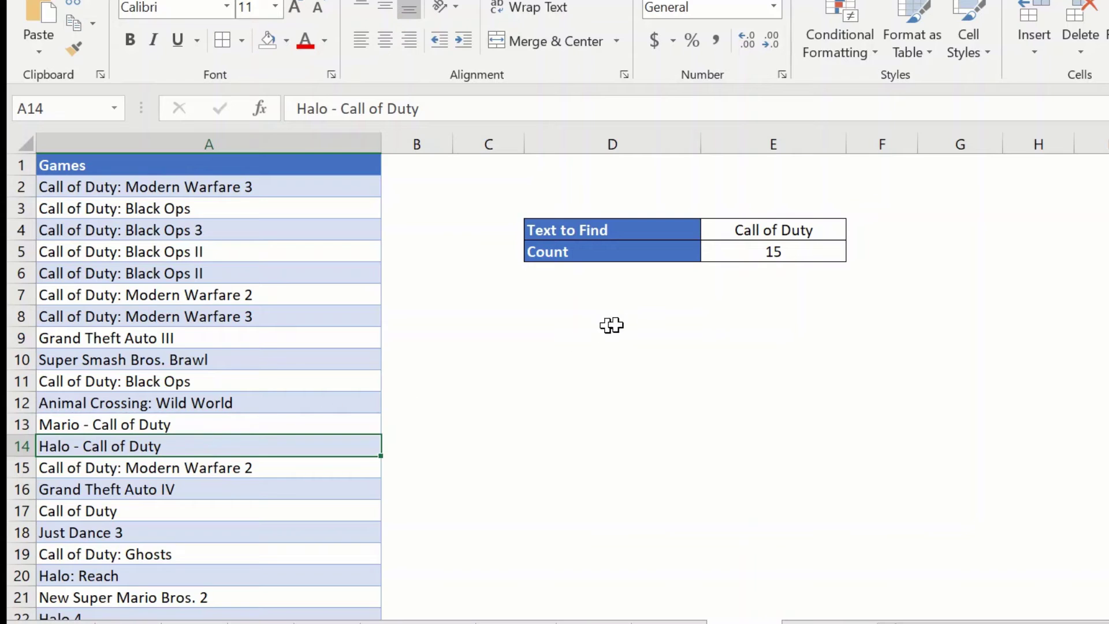
Step: Add a leading * so the criteria reads "*Call of Duty*", giving 17 matches
left_click(774, 251)
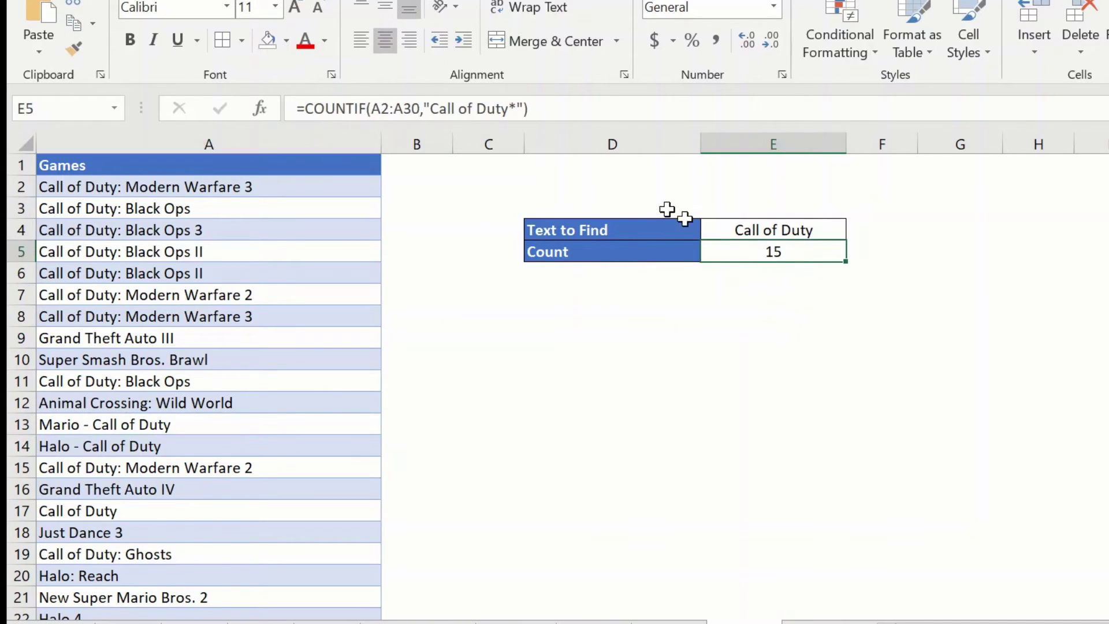
left_click(431, 108)
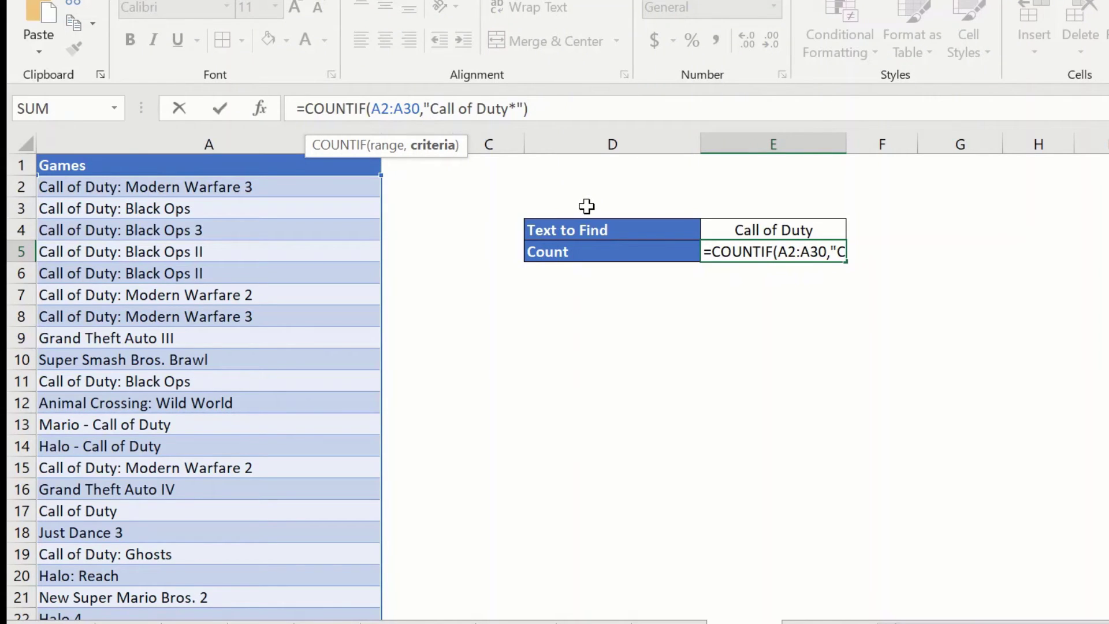
type("*")
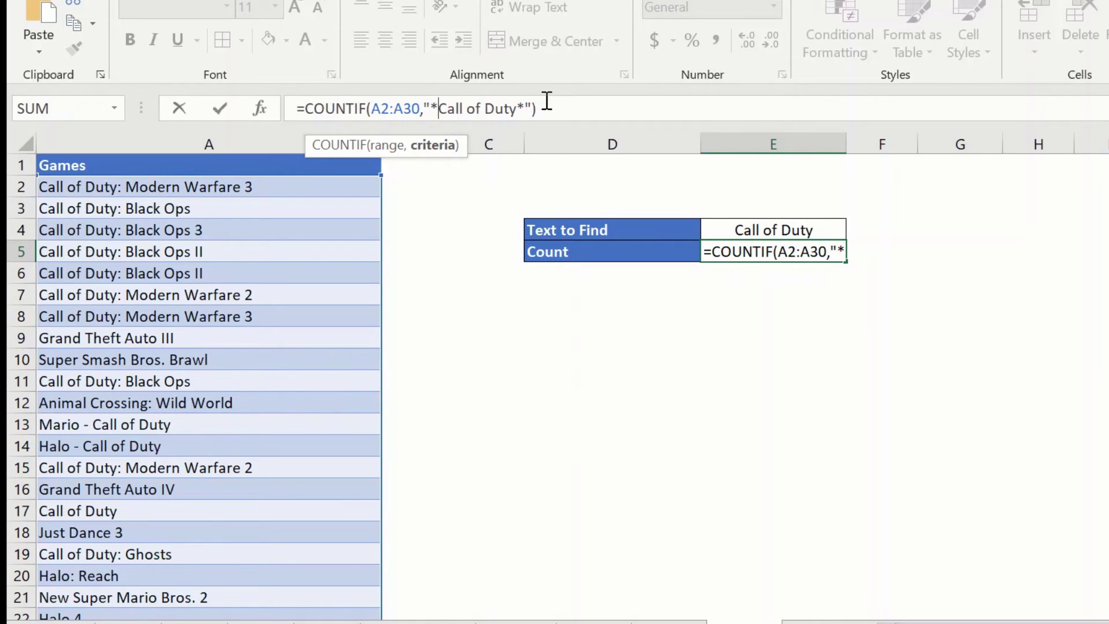
left_click(547, 109)
key("Return")
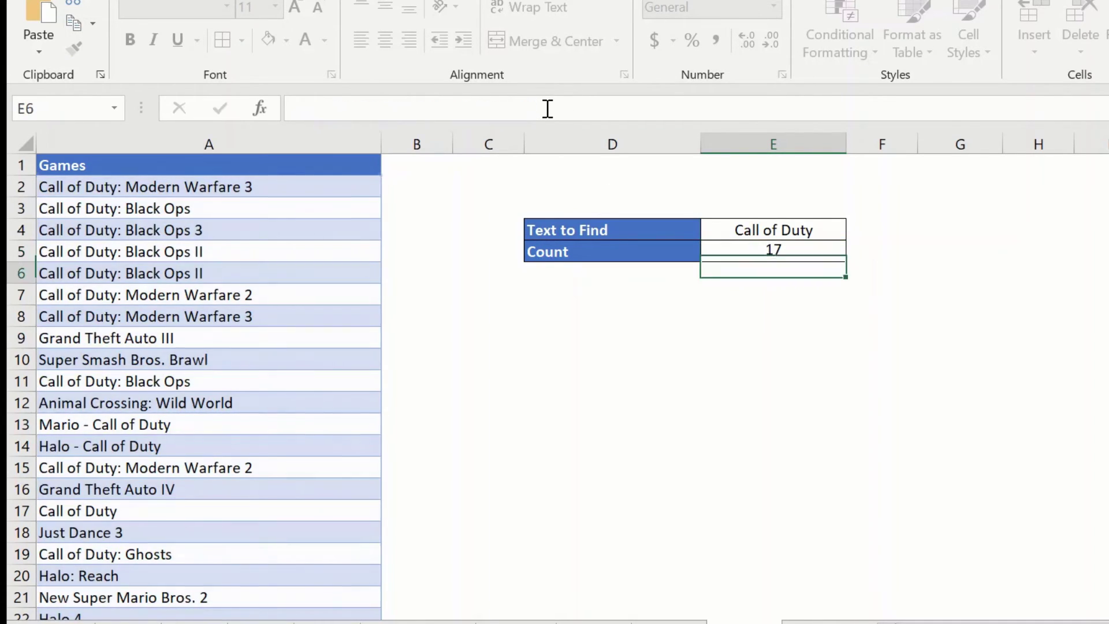
left_click(775, 252)
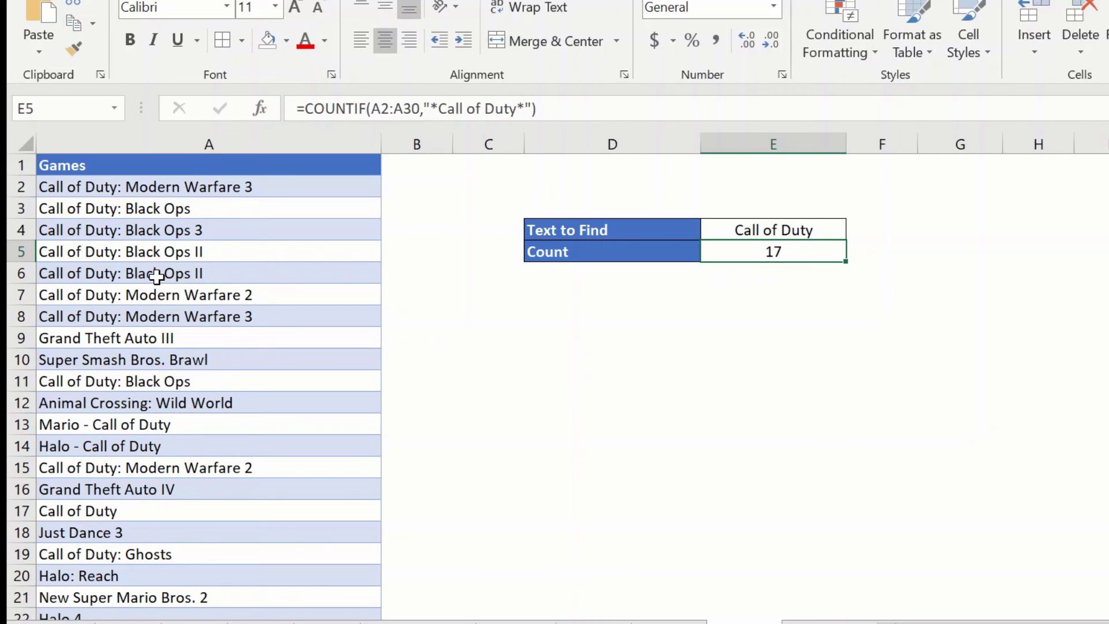
left_click(115, 511)
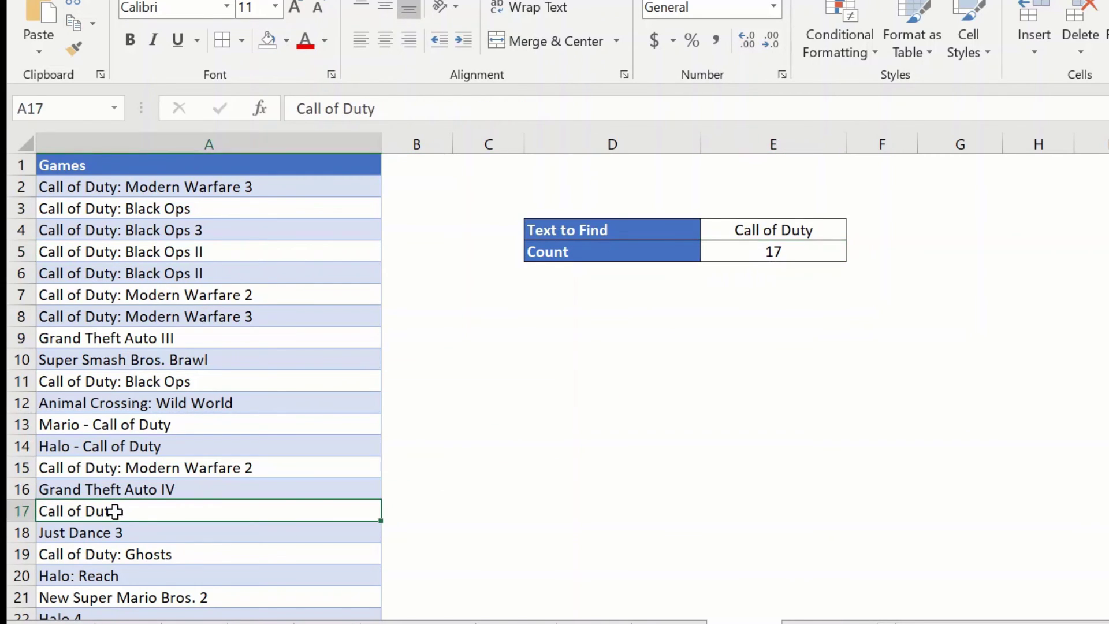